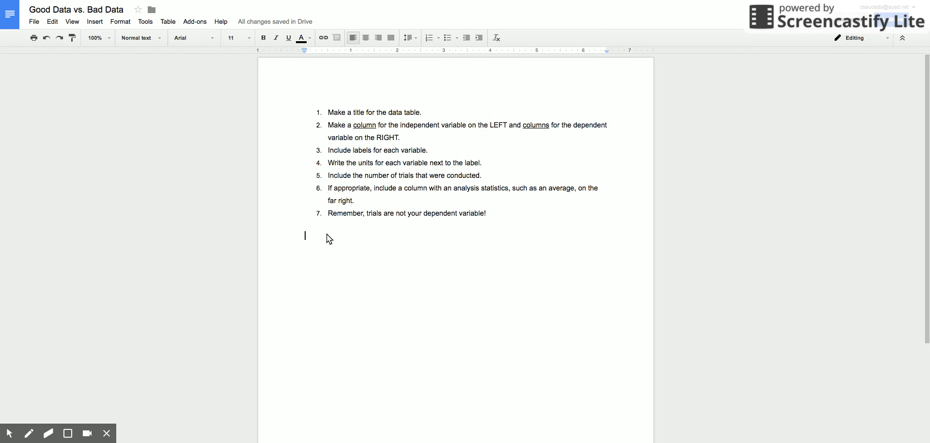
Type 'The Effect of Bike Tire Width on Maximum Speed' below the checklist and start a new line.
type("The Effect of ")
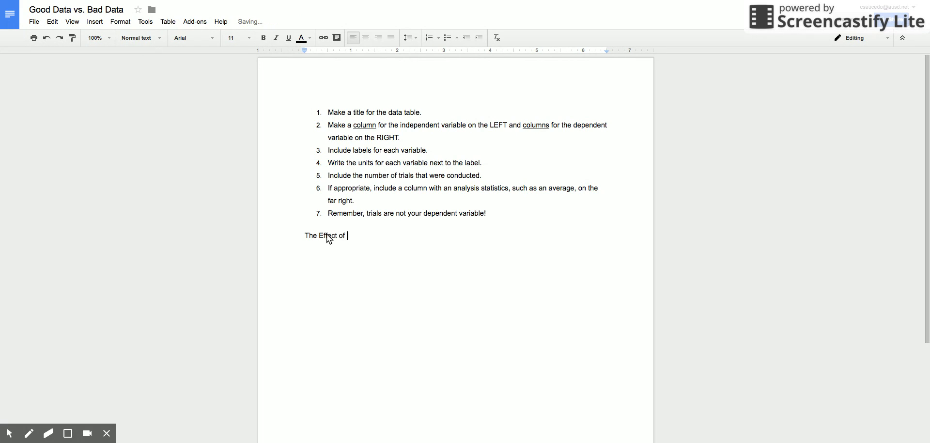
type("Bike Tire Width on Maximum Speed")
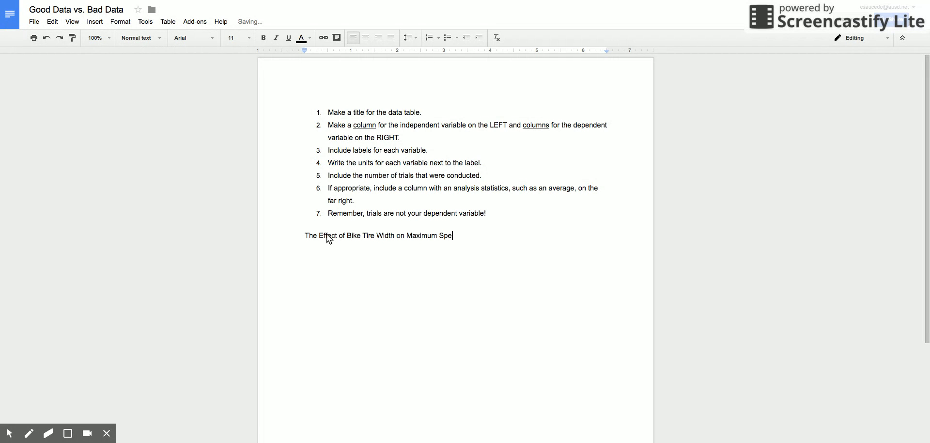
key("Return")
key("Return")
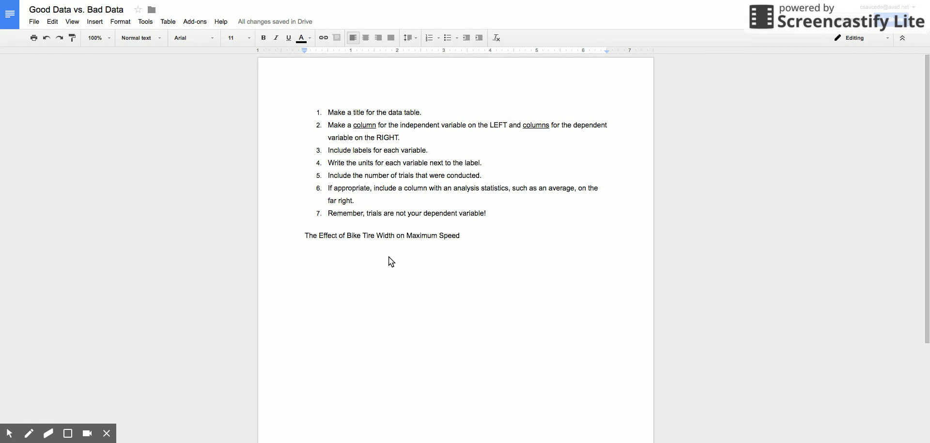
scroll(389, 260, "down", 1)
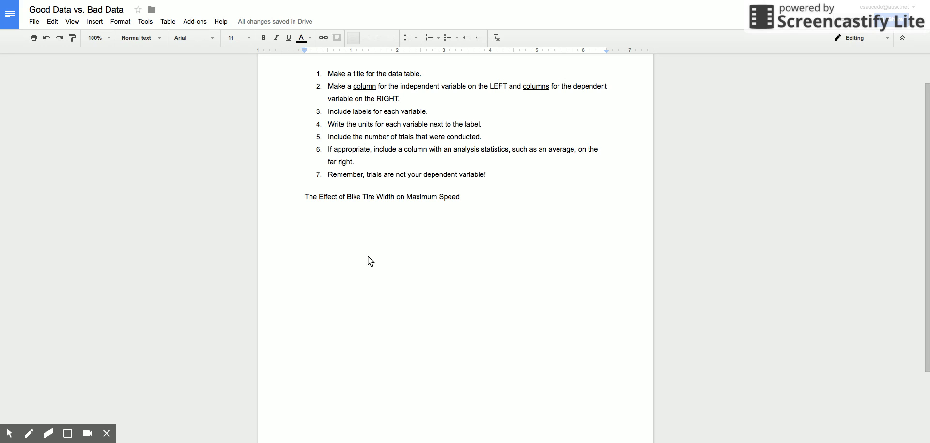
Insert a 4 x 6 table below the title from the Table menu.
left_click(173, 27)
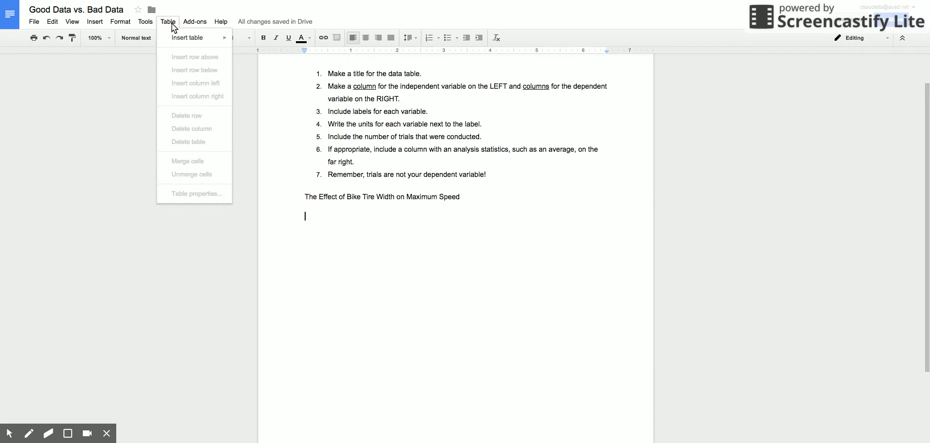
mouse_move(182, 39)
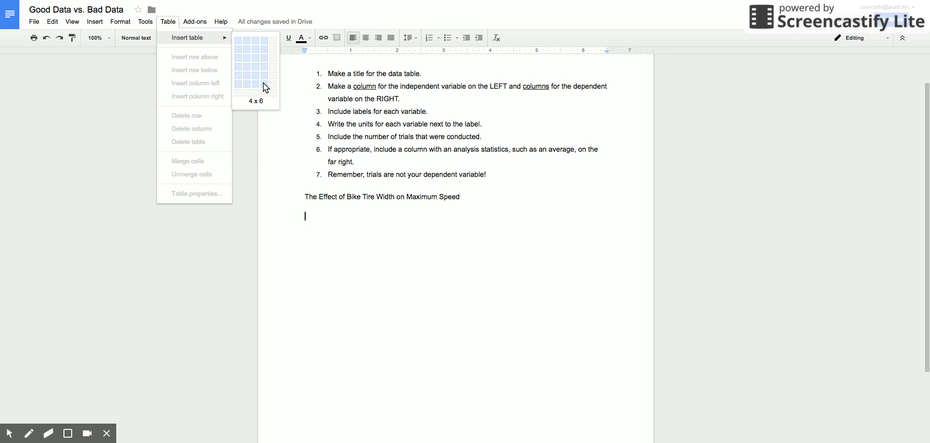
left_click(263, 83)
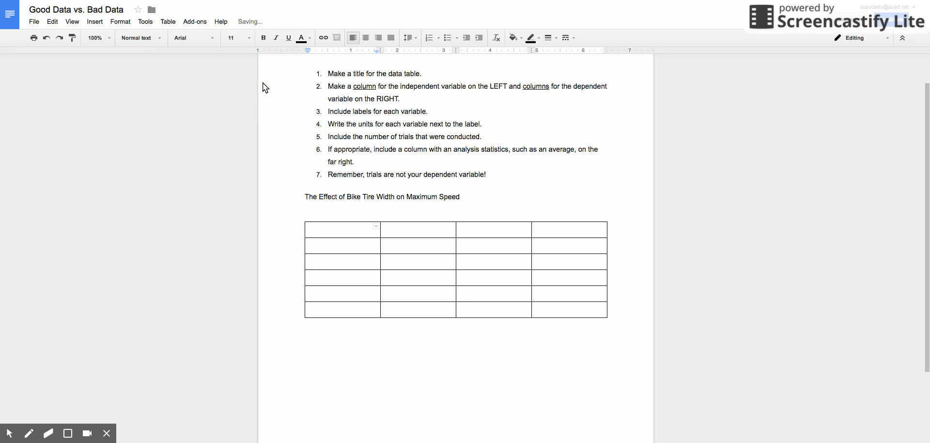
Fill the header row with Tire Width (mm), Trial 1, Trial 2 and Trial 3.
left_click(405, 229)
type("Trial 1")
key("Tab")
type("Trial 2")
key("Tab")
type("Trial 3")
left_click(350, 246)
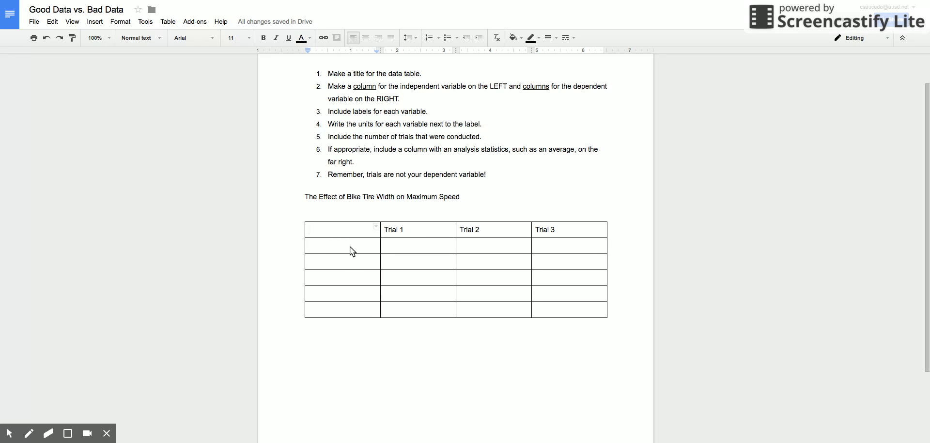
type("Tire Width (mm")
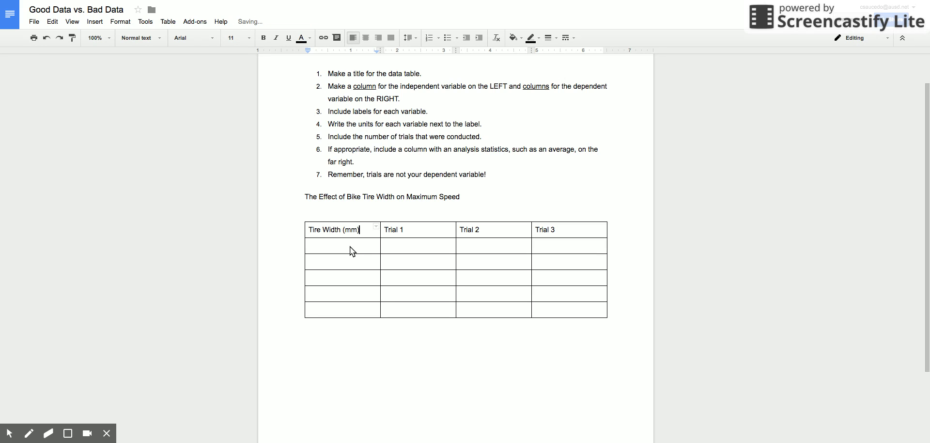
Enter the tire widths 20, 23, 25, 28 and 35 down the first column.
left_click(350, 246)
type("20")
key("Down")
type("23")
key("Down")
type("25")
key("Down")
type("28")
key("Down")
type("35")
key("Up")
key("Up")
key("Up")
key("Up")
key("Up")
key("Down")
key("Down")
key("Down")
key("Down")
key("Down")
key("Down")
key("Up")
key("Up")
key("Up")
key("Up")
key("Up")
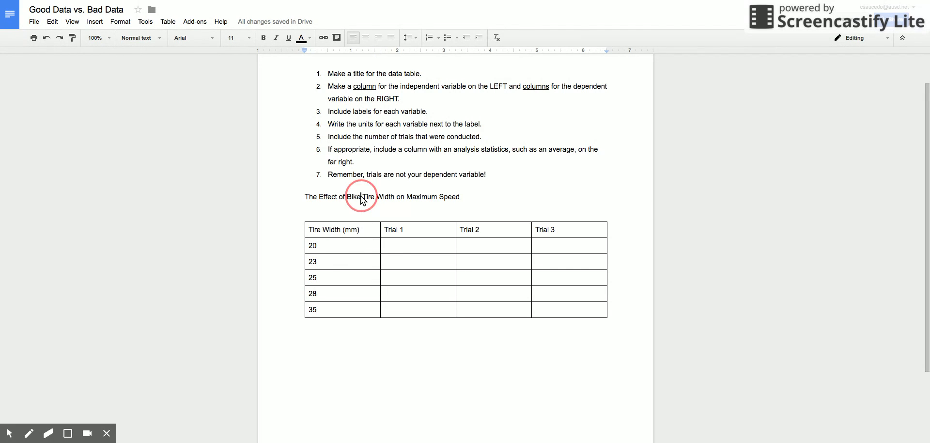
Bold the title, prefix it with 'Table 1:' and remove the blank line above the table.
triple_click(361, 196)
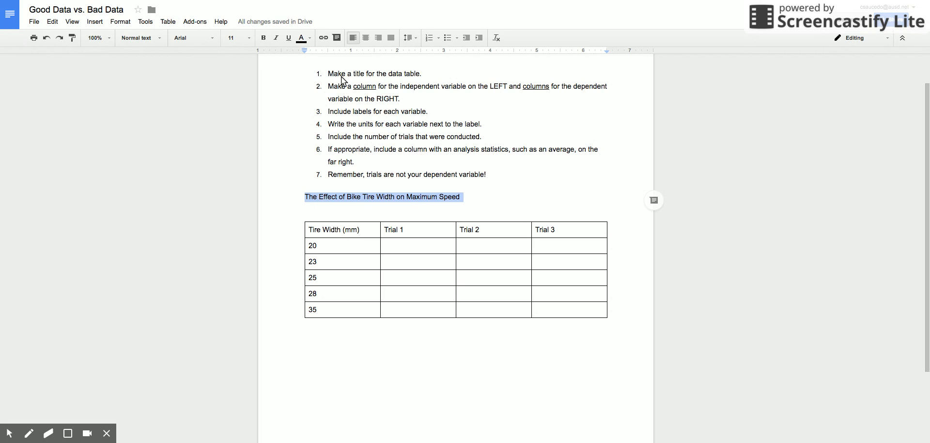
left_click(263, 38)
left_click(307, 198)
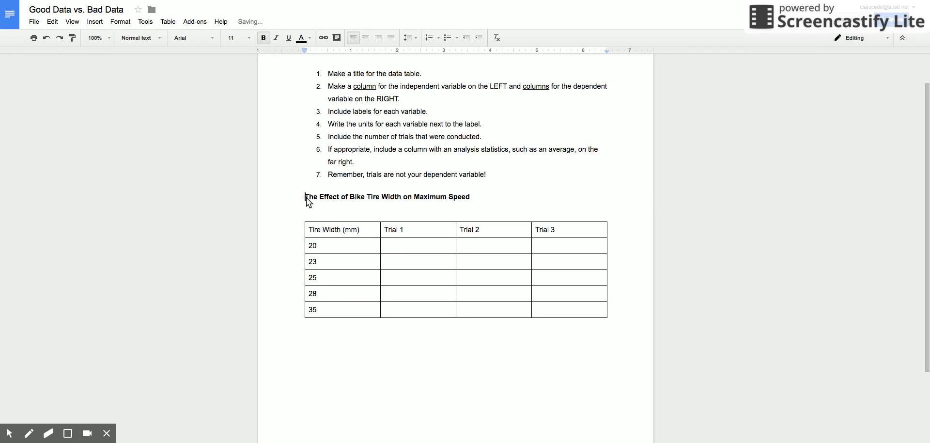
type("Table 1:")
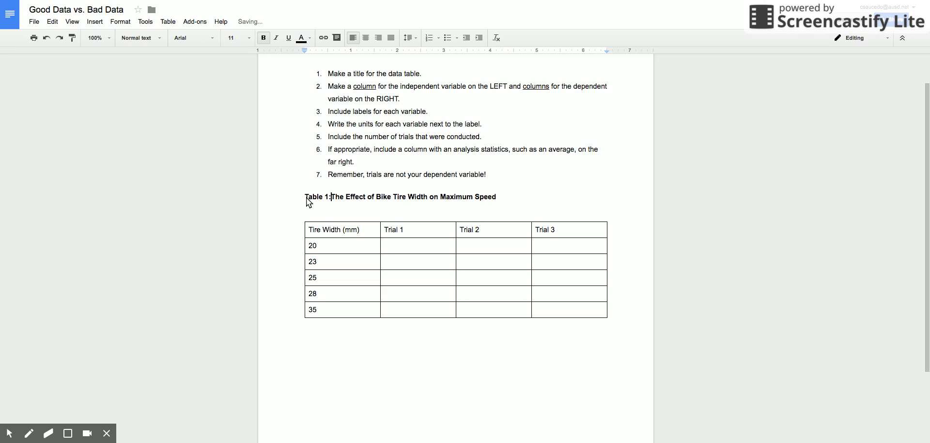
left_click(319, 213)
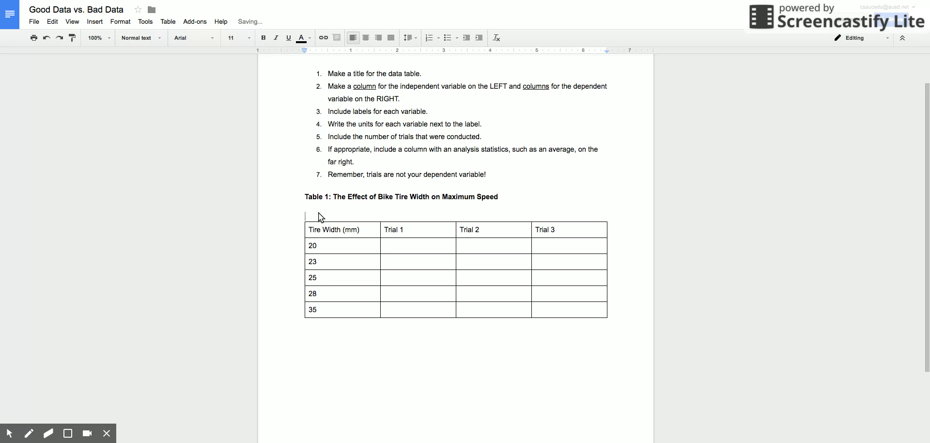
key("BackSpace")
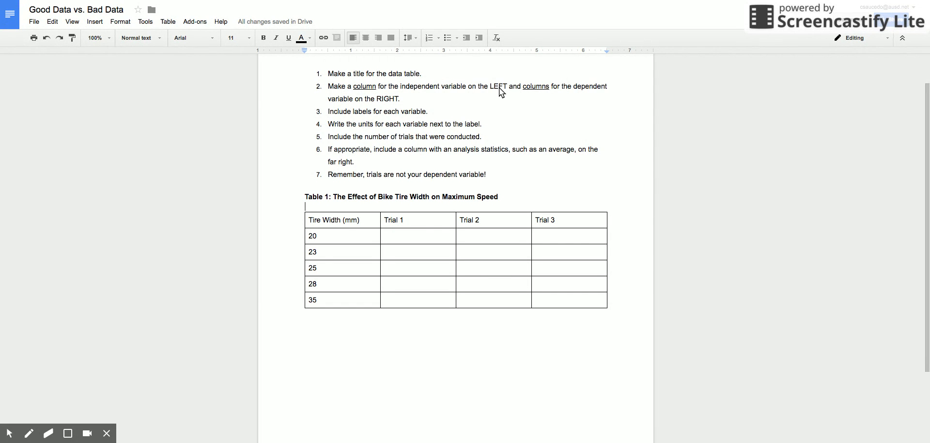
Center the tire width values and the header row labels.
left_click(342, 222)
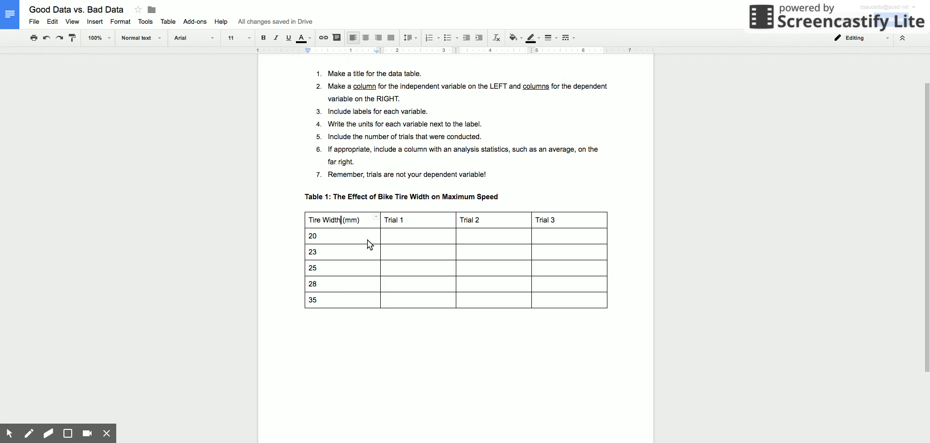
left_click_drag(334, 235, 345, 294)
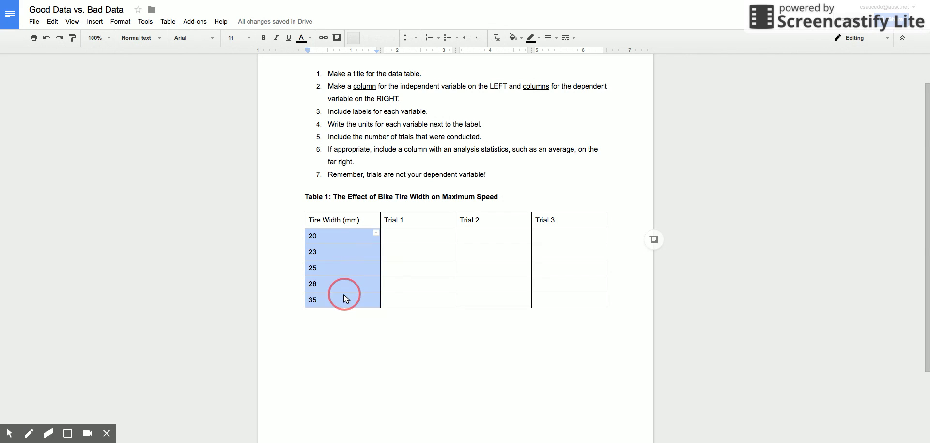
left_click(365, 37)
left_click_drag(342, 222, 550, 222)
left_click(366, 37)
left_click(424, 221)
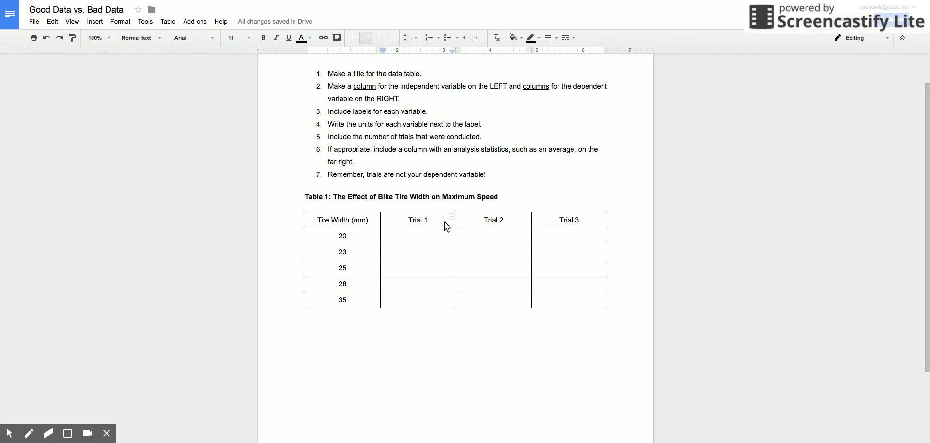
Add a row above the headers, merge its three trial cells, and type 'Maximum Speed (m/s)'.
left_click(359, 224)
left_click(167, 23)
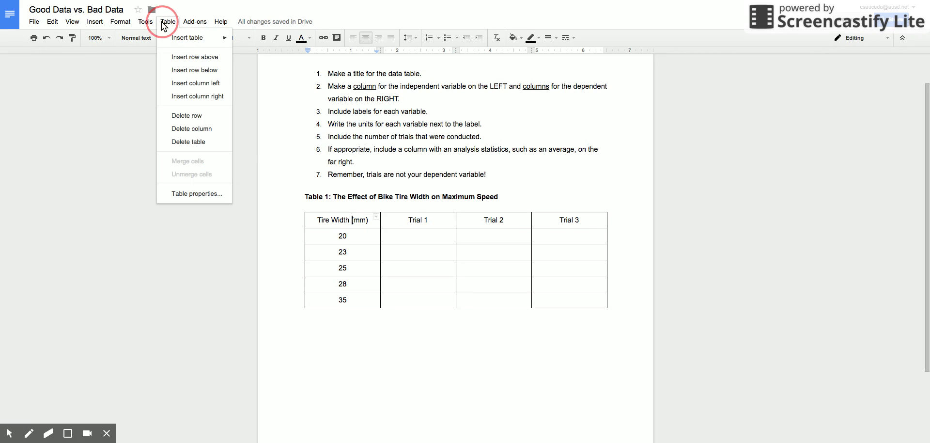
left_click(182, 56)
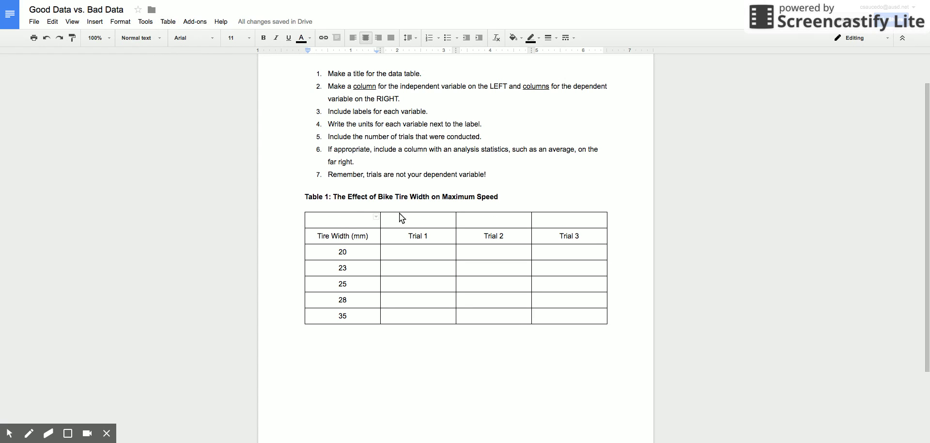
left_click_drag(405, 221, 550, 223)
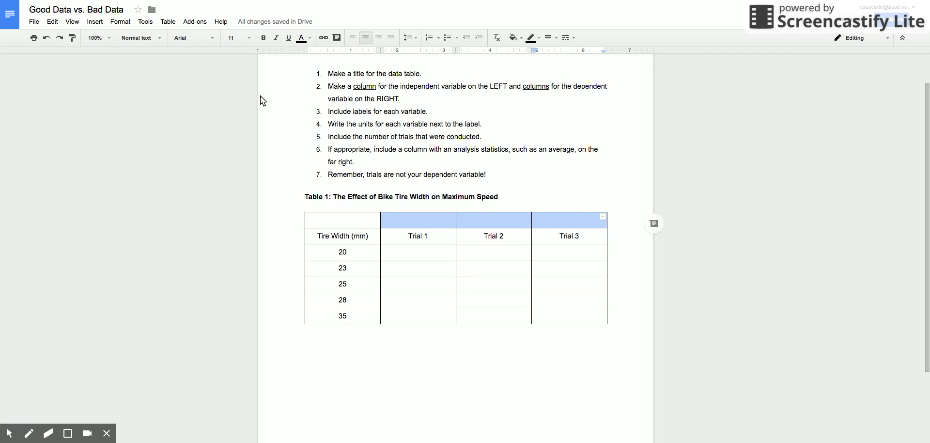
left_click(168, 21)
left_click(209, 160)
left_click(540, 221)
type("Maximum Speed (")
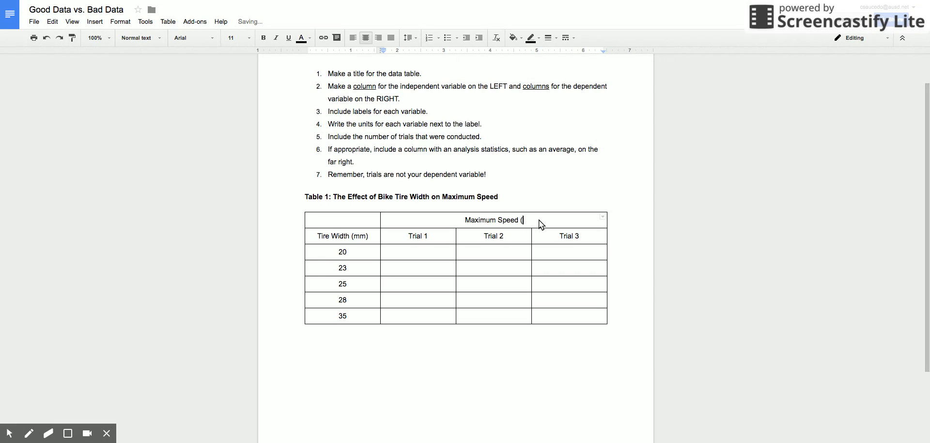
type("m/s)")
Make the 'Maximum Speed' and 'Tire Width' header words bold.
left_click(530, 220)
left_click(472, 222, "shift")
left_click_drag(514, 220, 479, 223)
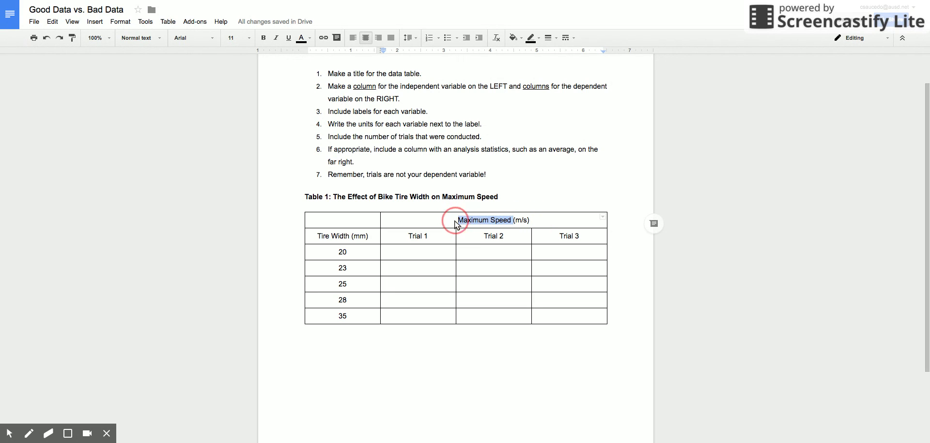
key("ctrl+b")
left_click(351, 235)
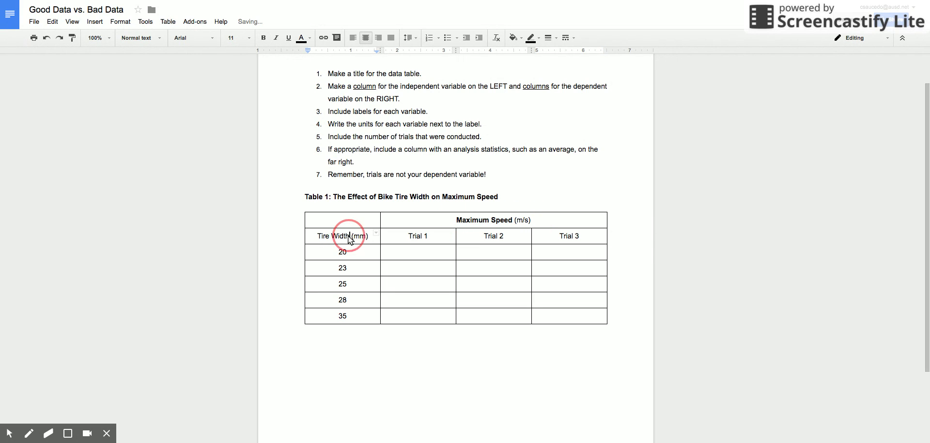
left_click_drag(350, 236, 317, 236)
key("ctrl+b")
Merge the empty top-left cell with the Tire Width (mm) cell below it.
left_click(345, 218)
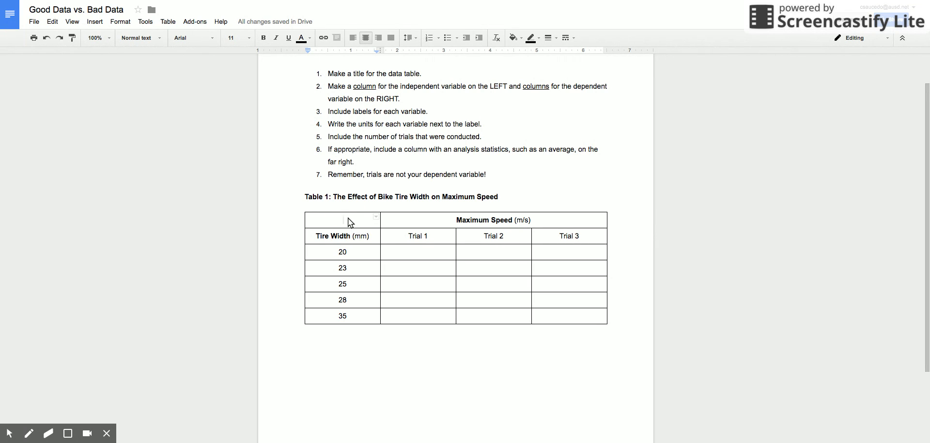
left_click_drag(348, 218, 346, 237)
left_click(168, 21)
left_click(194, 164)
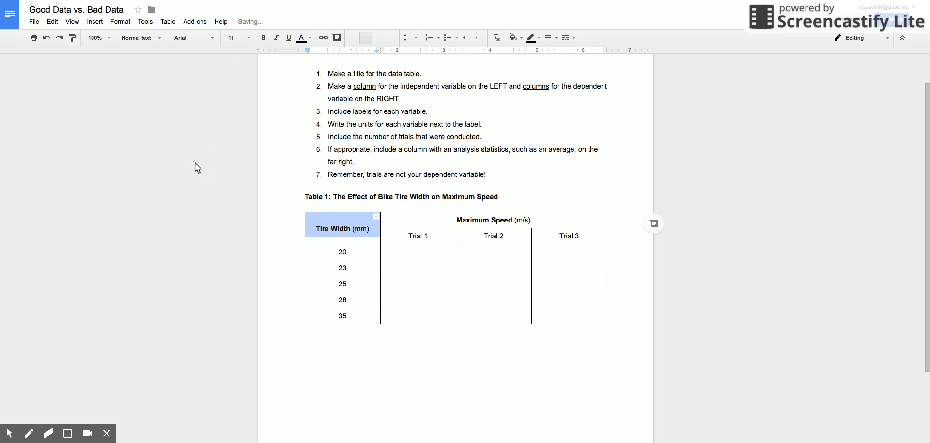
left_click(361, 228)
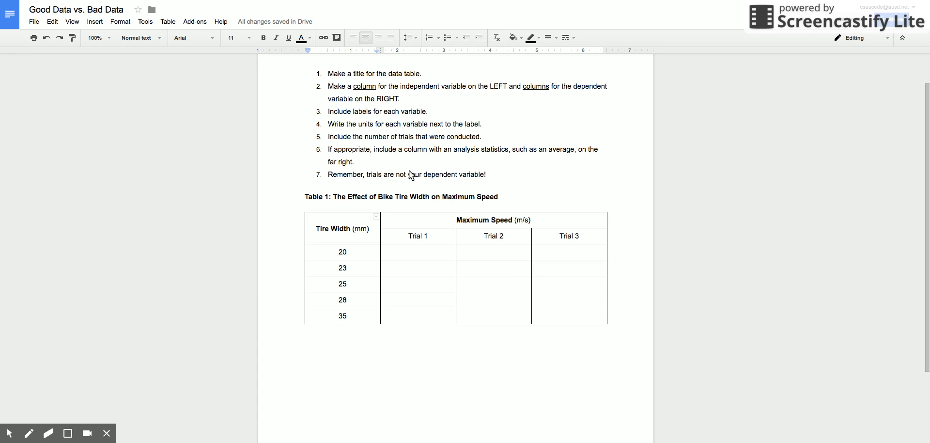
Enter the Trial 1 speeds 2.0, 2.0, 3.0, 2.4 and 3.5.
left_click(427, 251)
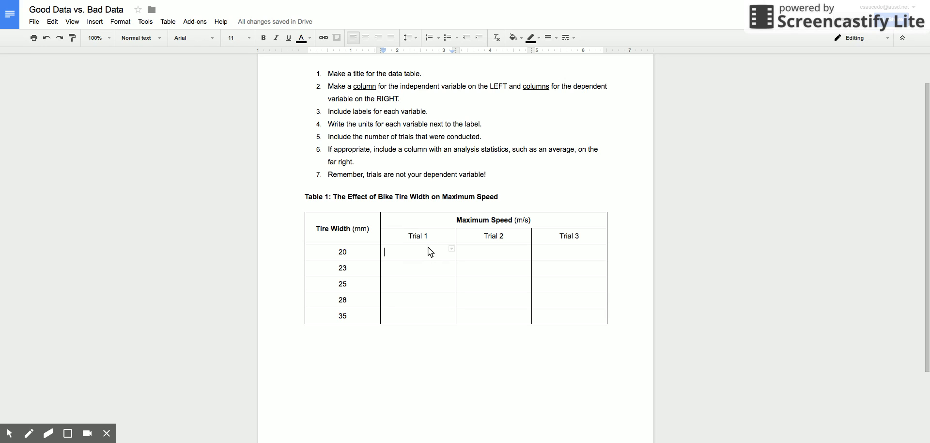
type("2.0")
key("Down")
type("2.0")
key("Down")
type("3.0")
key("Down")
type("2.4")
key("Down")
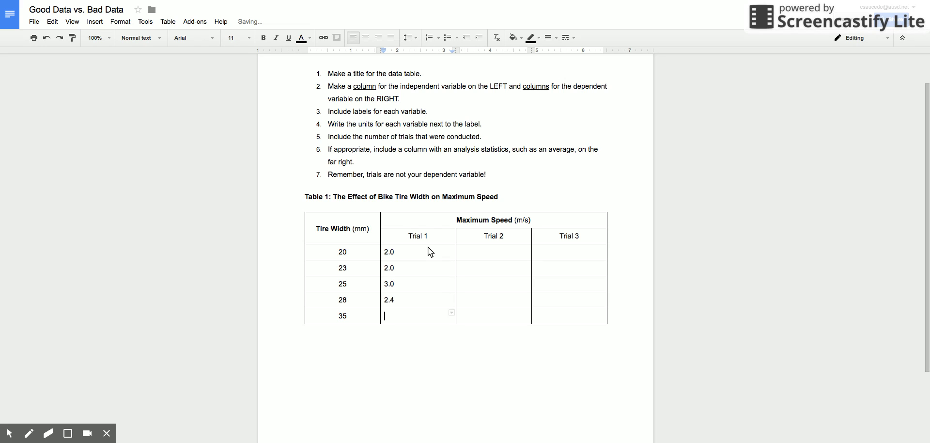
type("3.5")
Enter the Trial 2 speeds 2.2, 2.2, 2.5, 3.1 and 3.1.
key("Up")
key("Tab")
type("2.2")
key("Down")
type("2.2")
key("Down")
type("2.5")
key("Down")
type("3.1")
key("Down")
type("3.1")
Enter the Trial 3 speeds 3.0, 3.1, 2.7, 3.3 and 3.2.
key("Up")
key("Tab")
type("3.0")
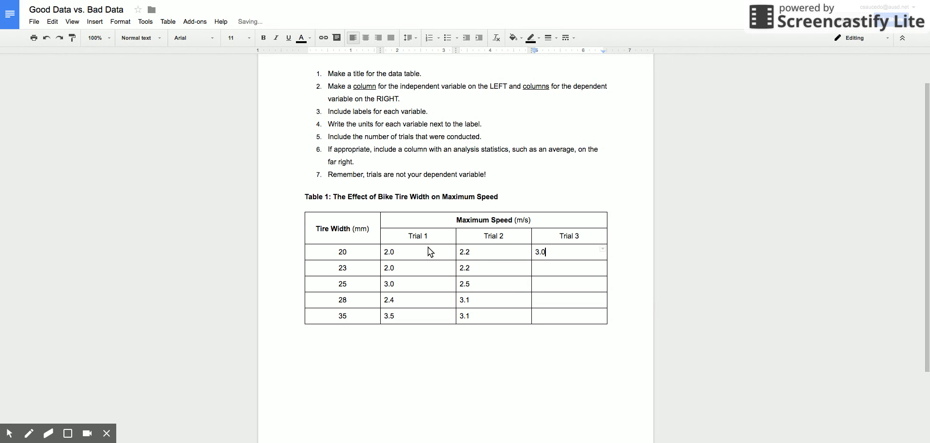
key("Down")
type("3.1")
key("Down")
type("2.7")
key("Down")
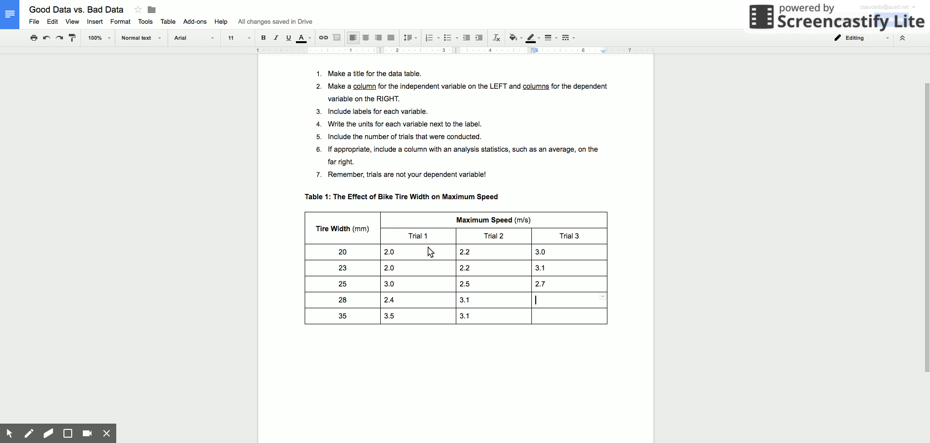
type("3.3")
key("Down")
type("3.2")
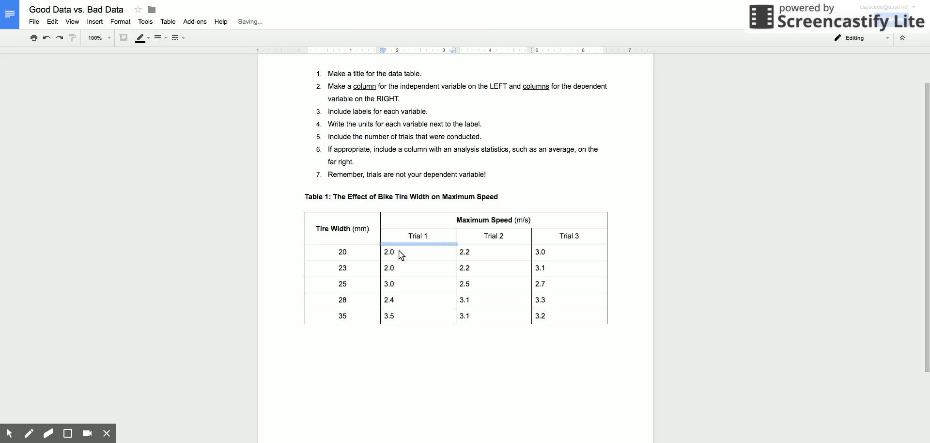
Center all fifteen Trial 1–3 speed values within their cells.
left_click_drag(399, 252, 565, 316)
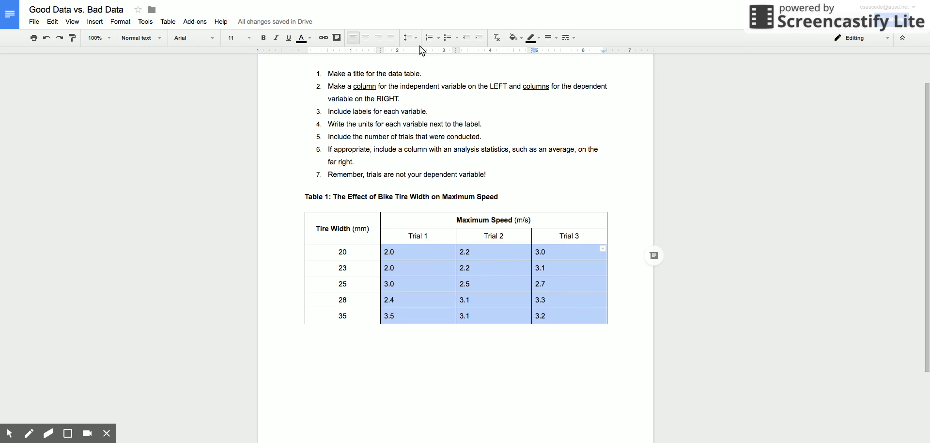
left_click(366, 38)
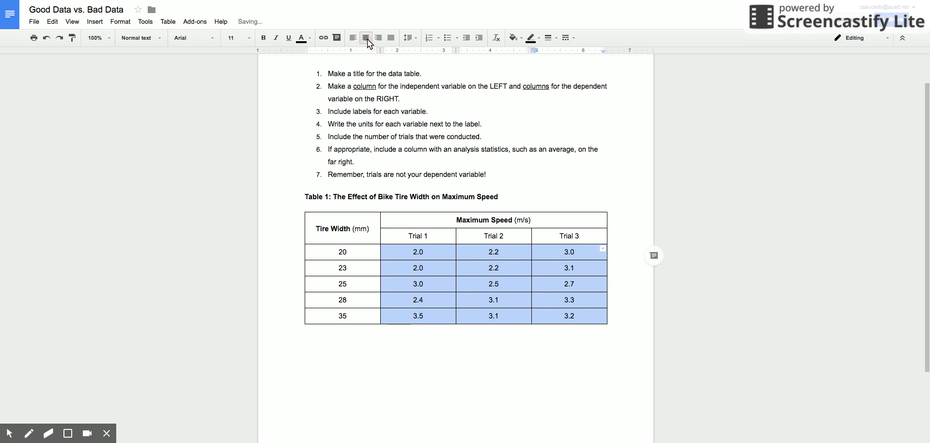
left_click(371, 232)
left_click(406, 219)
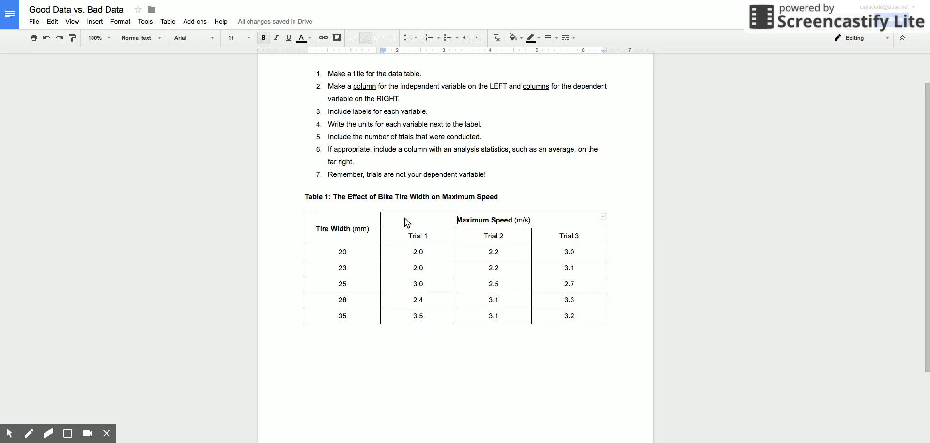
left_click(168, 22)
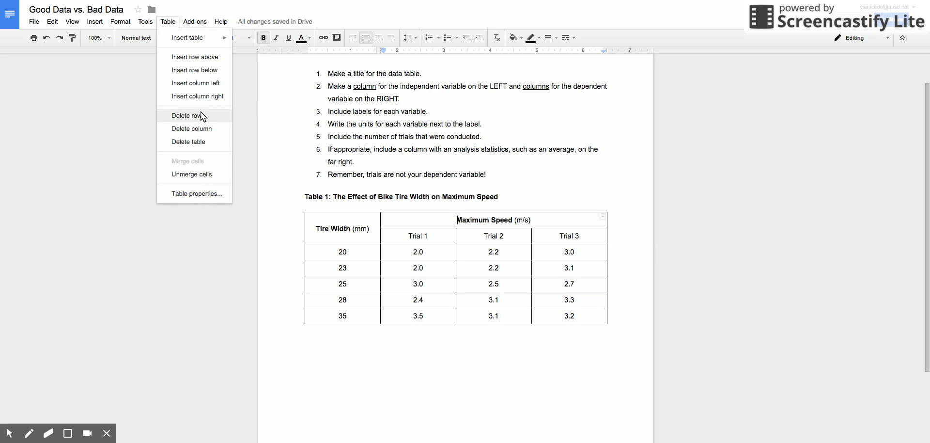
left_click(204, 192)
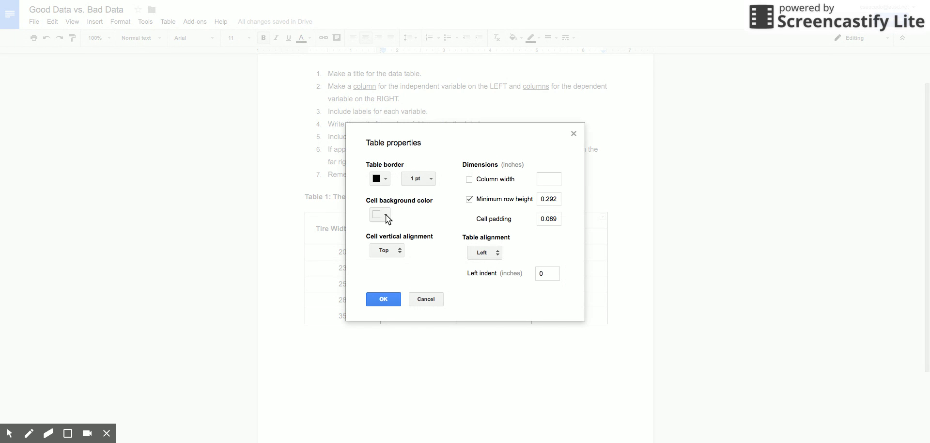
left_click(386, 215)
left_click(427, 210)
left_click(385, 178)
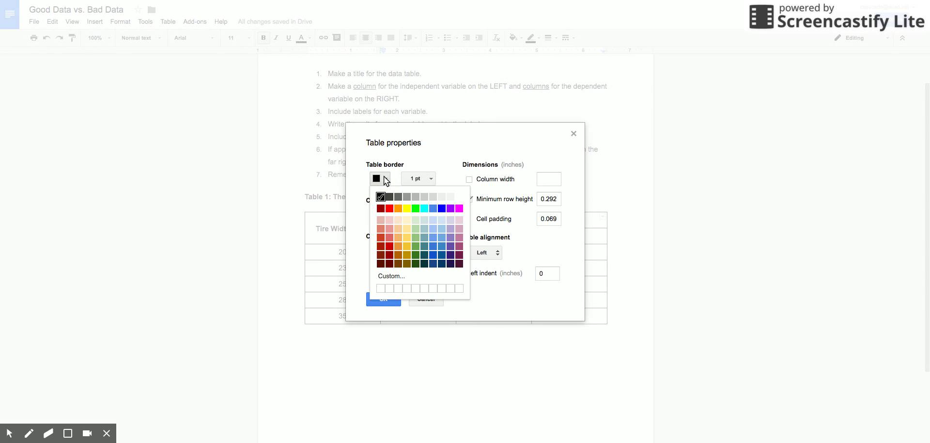
left_click(428, 156)
left_click(572, 135)
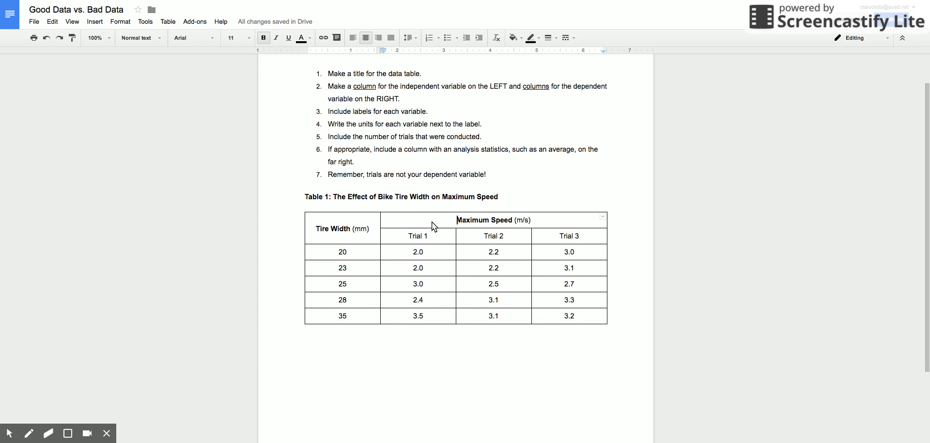
left_click(514, 38)
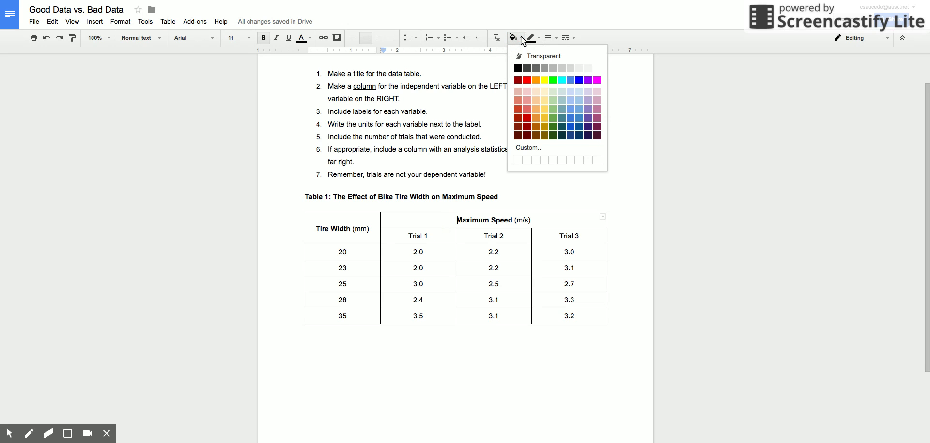
left_click(527, 80)
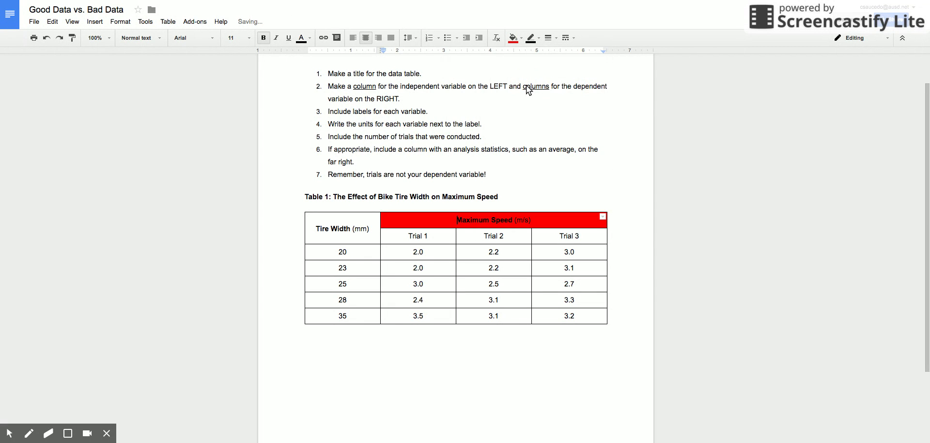
left_click(46, 38)
left_click(420, 235)
left_click(488, 234)
left_click(556, 235)
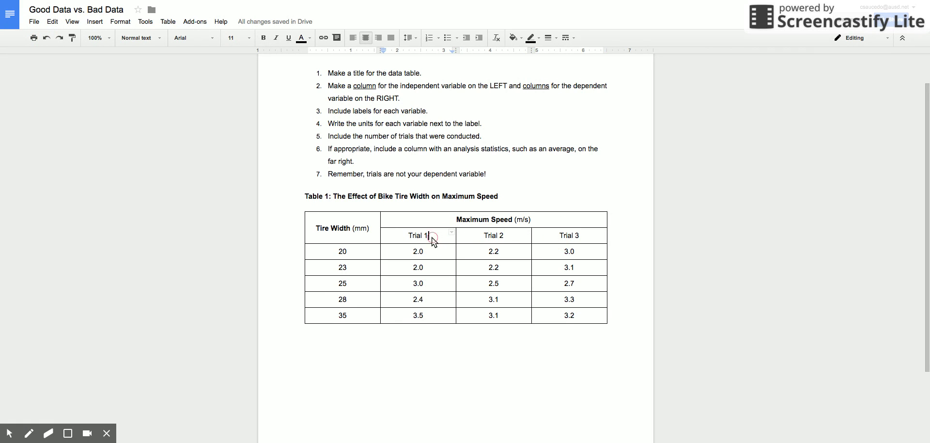
left_click(521, 38)
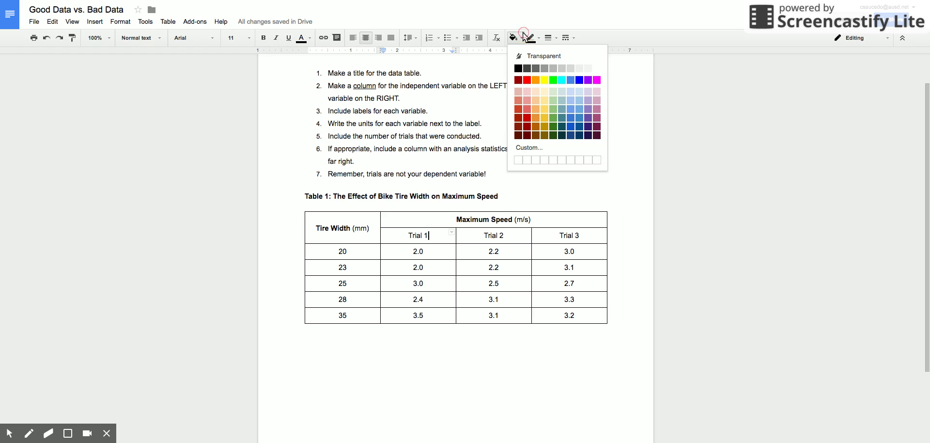
left_click(553, 117)
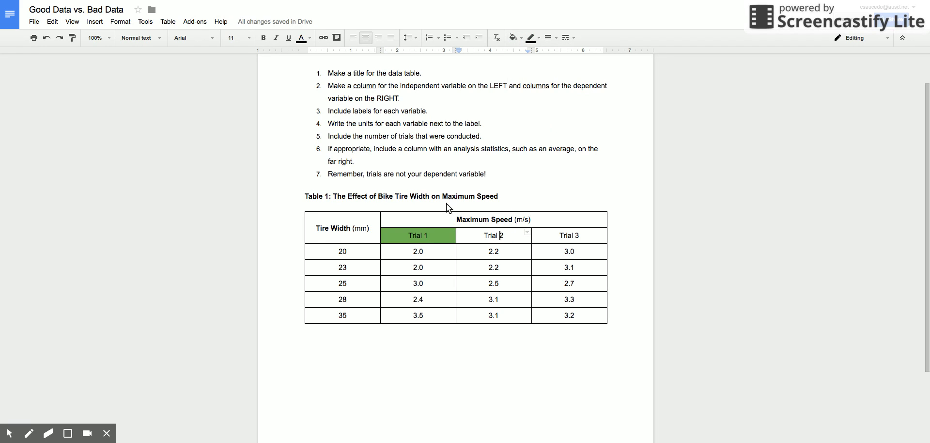
key("ctrl+z")
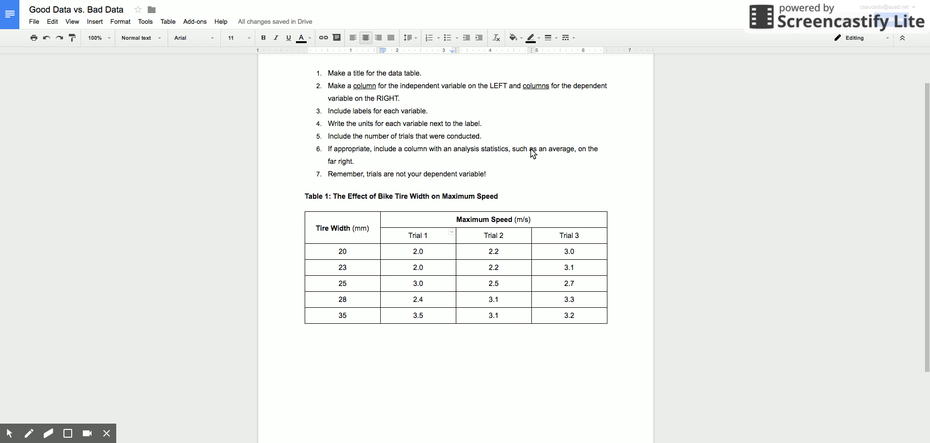
Add a column right of Trial 3 headed 'Average', merged across both header rows.
left_click(582, 229)
left_click(592, 267)
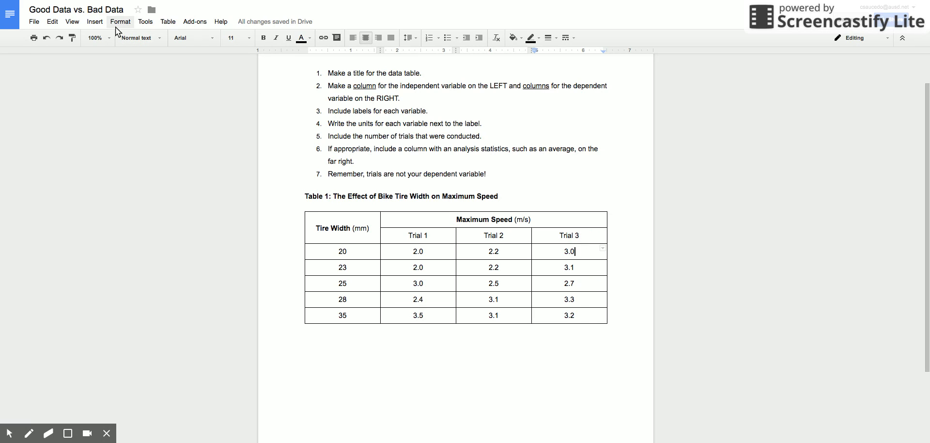
left_click(168, 22)
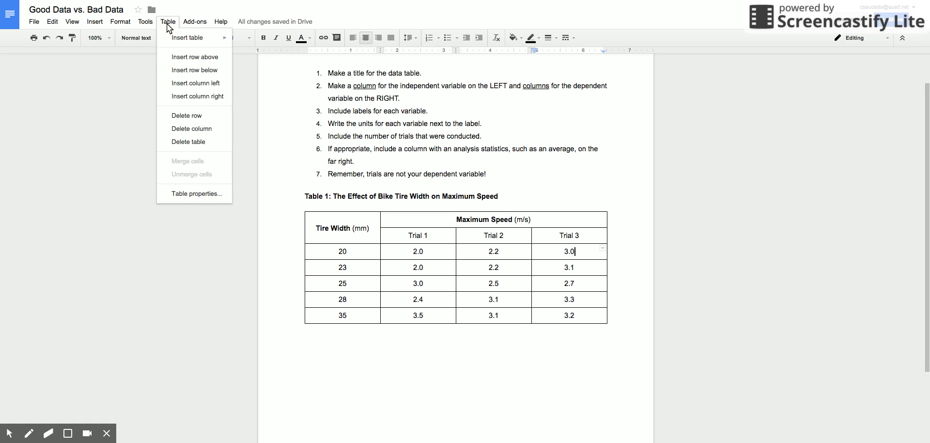
left_click(208, 96)
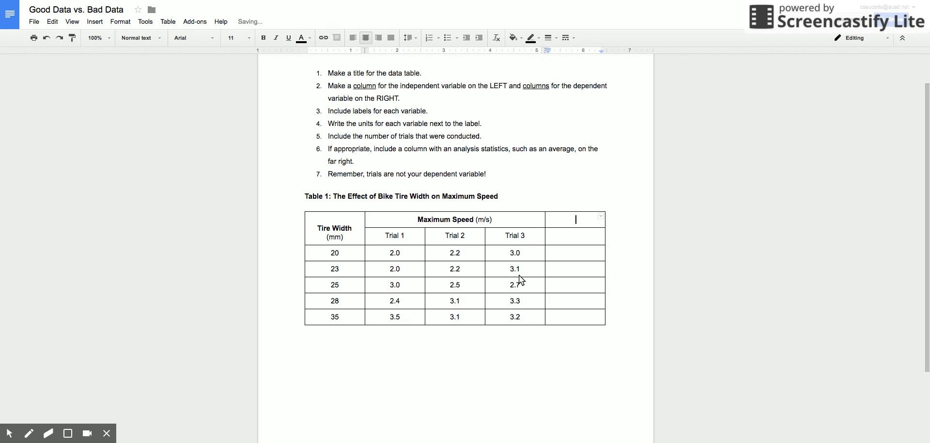
type("Average")
left_click_drag(568, 222, 566, 231)
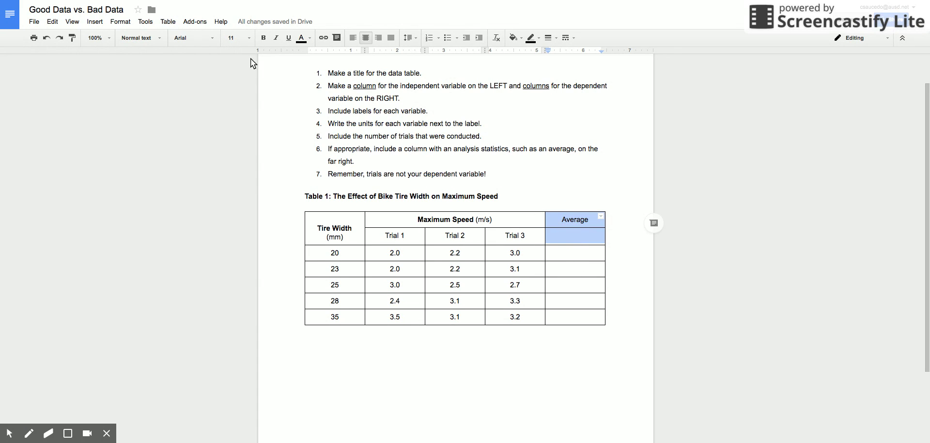
left_click(168, 22)
left_click(206, 164)
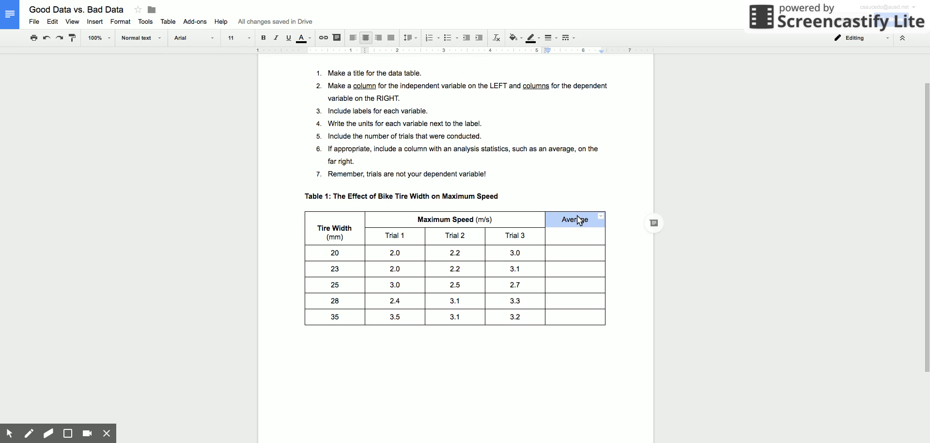
Remove the empty line above Tire Width (mm) and center that header.
left_click(580, 219)
left_click(331, 226)
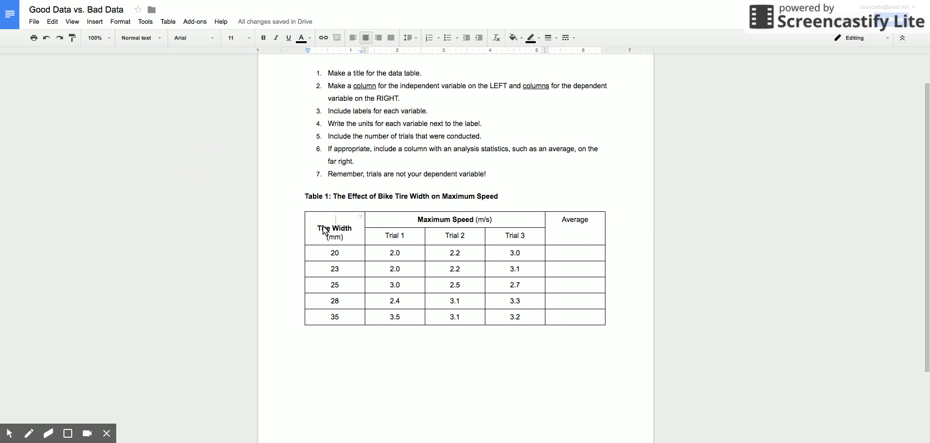
left_click(317, 228)
key("BackSpace")
key("ctrl+shift+l")
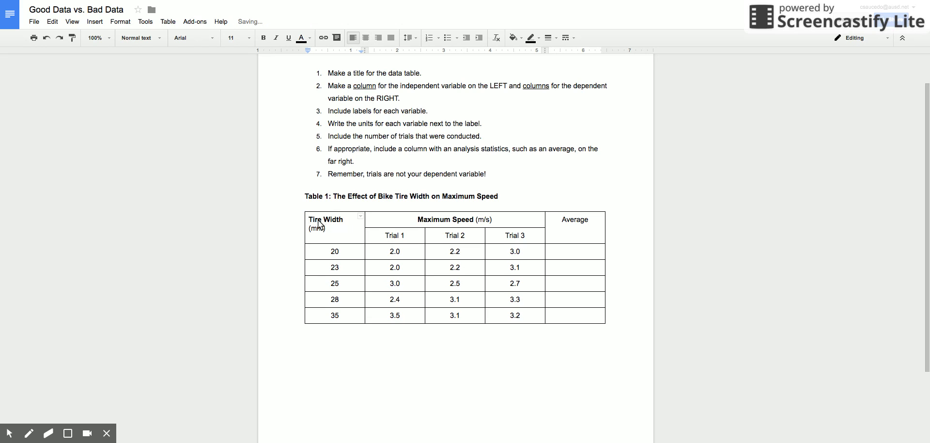
left_click(366, 38)
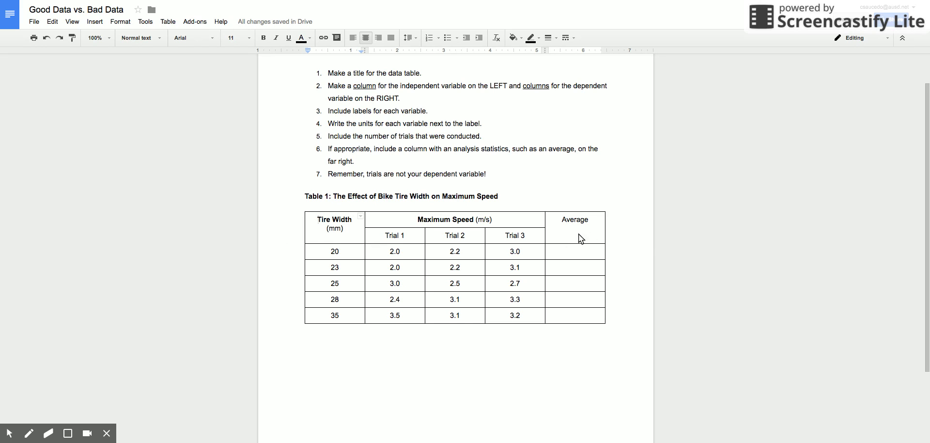
Set cell vertical alignment to Center for the Average and Tire Width headers via Table properties.
right_click(566, 222)
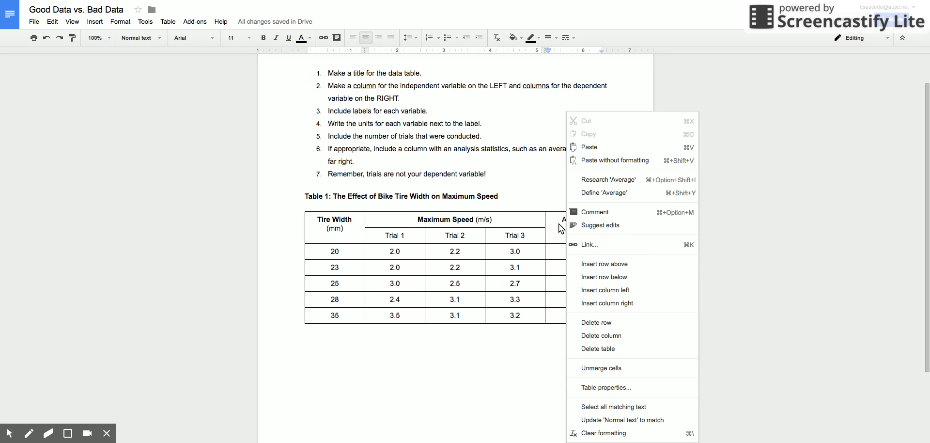
left_click(632, 386)
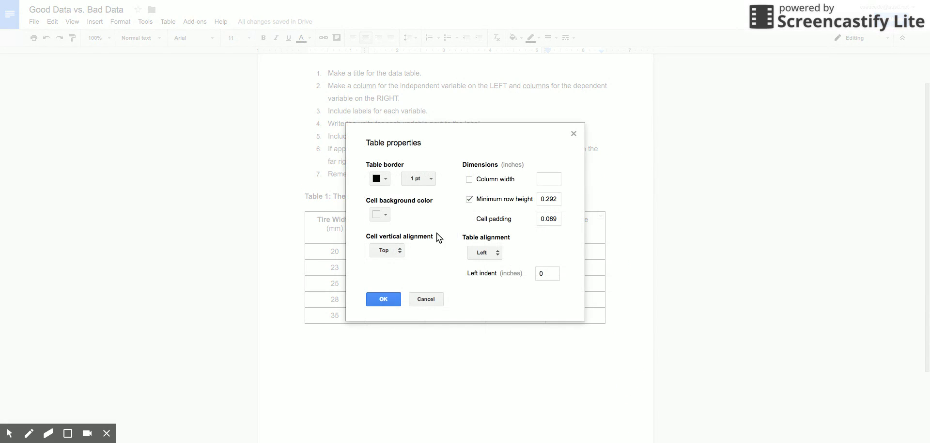
left_click(395, 254)
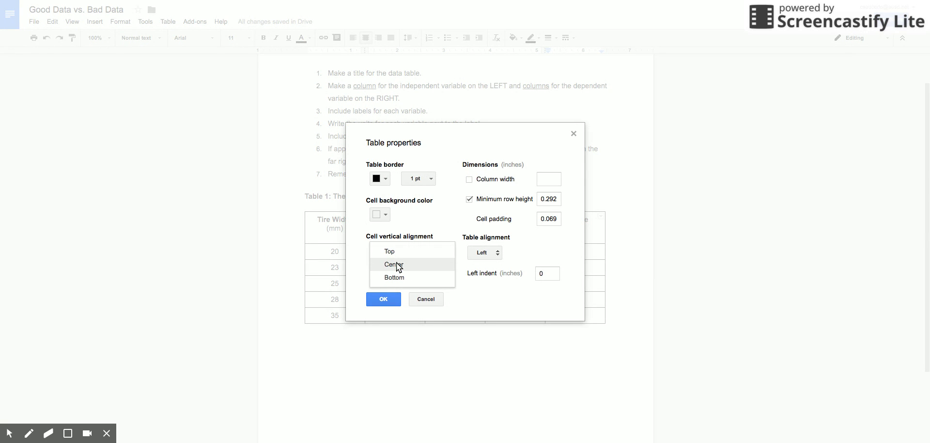
left_click(395, 264)
left_click(389, 299)
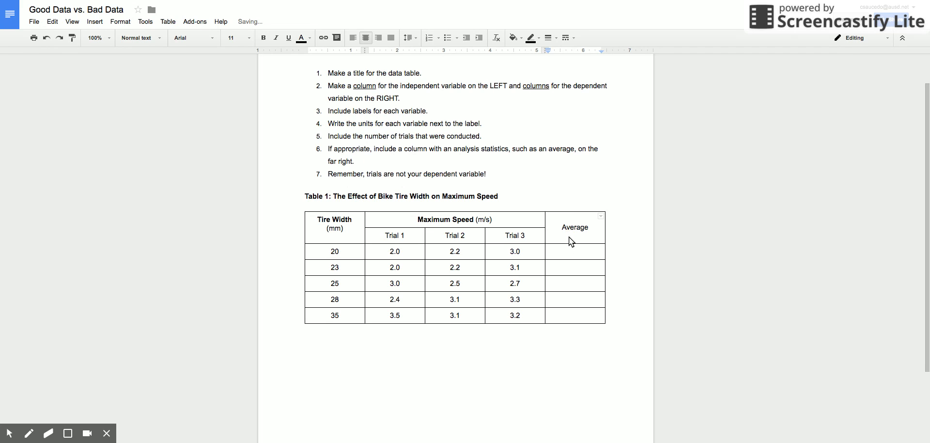
right_click(338, 230)
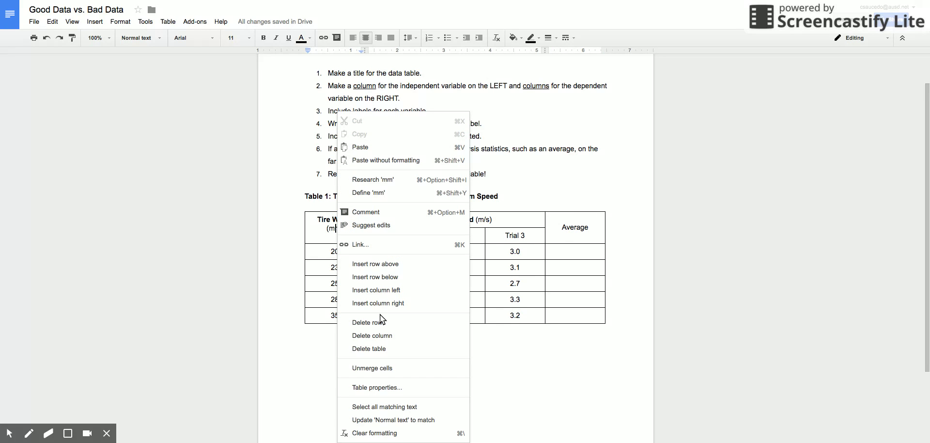
left_click(409, 387)
left_click(382, 251)
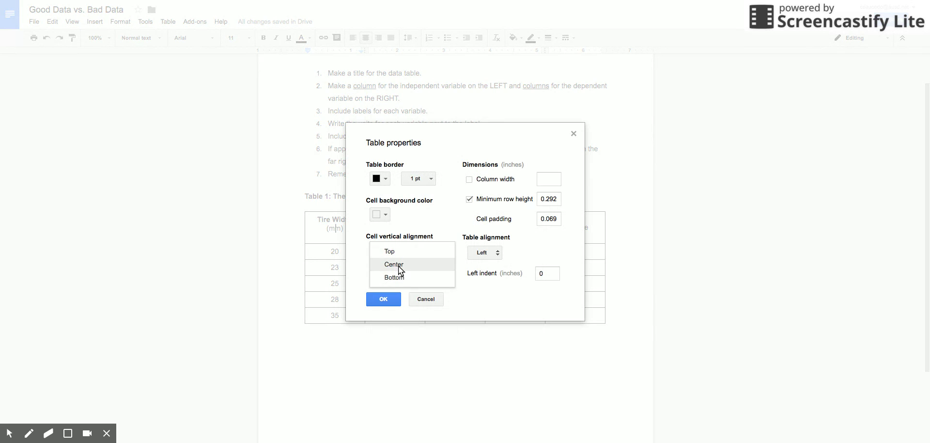
left_click(399, 265)
left_click(384, 299)
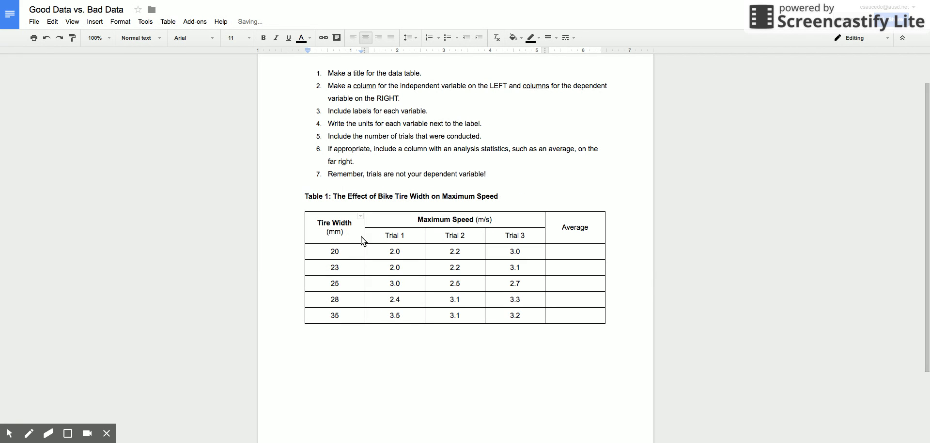
Make the Average header bold.
double_click(576, 227)
key("ctrl+b")
left_click(577, 251)
key("Down")
key("Down")
key("Down")
key("Down")
key("Up")
key("Up")
key("Down")
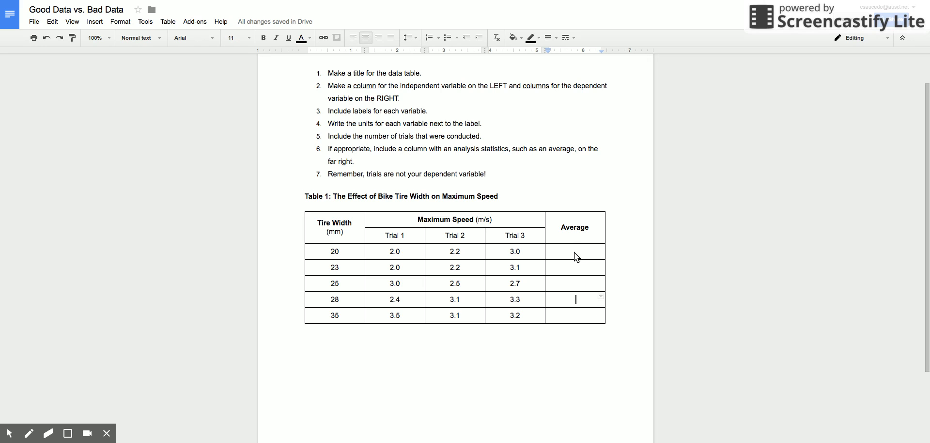
key("Up")
key("Up")
key("Up")
scroll(429, 201, "up", 1)
scroll(349, 115, "up", 1)
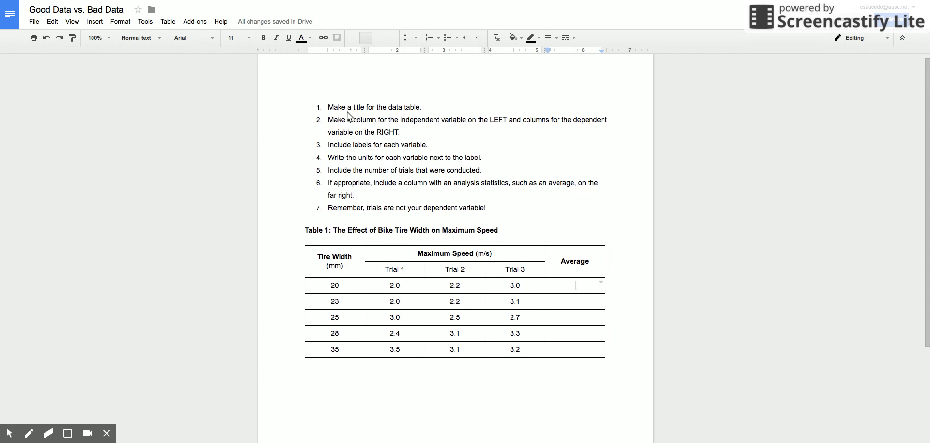
left_click(327, 231)
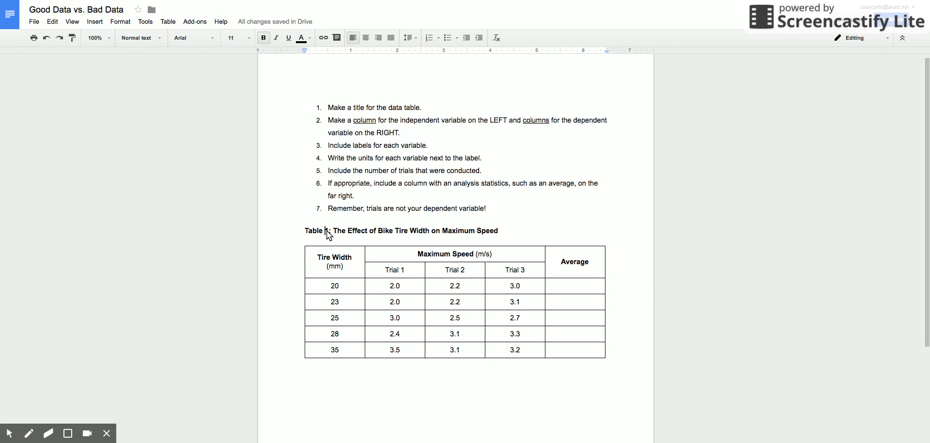